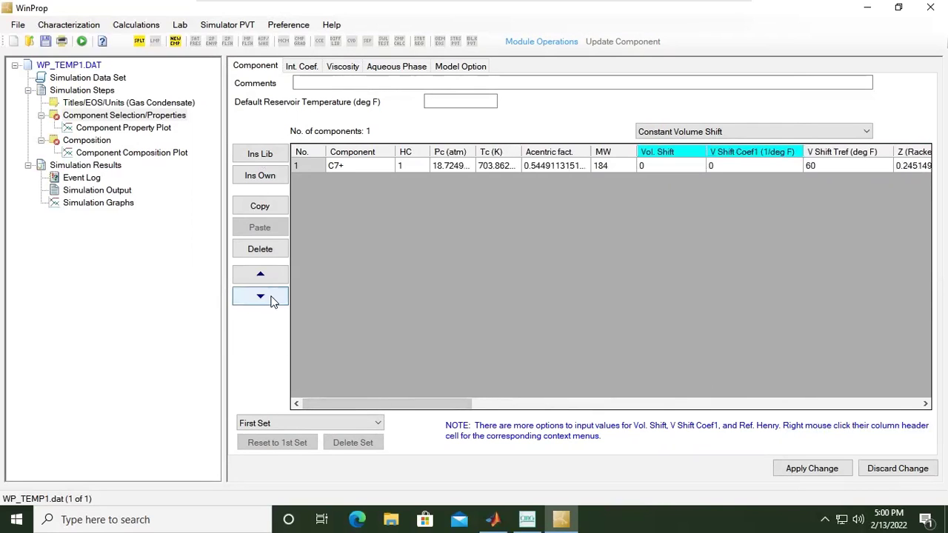
# Review the interaction coefficient, viscosity correlation, aqueous phase and model option settings.
pyautogui.click(343, 67)
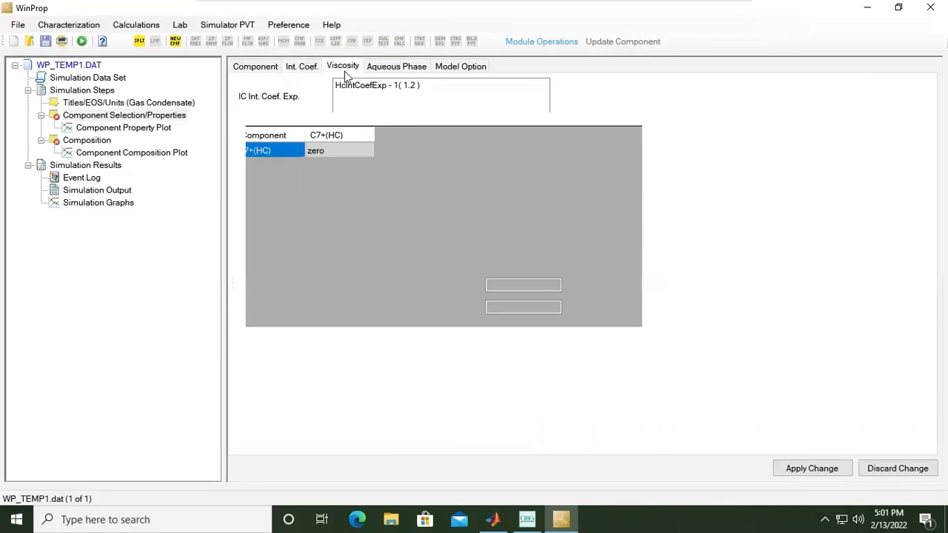
pyautogui.click(410, 65)
pyautogui.click(274, 67)
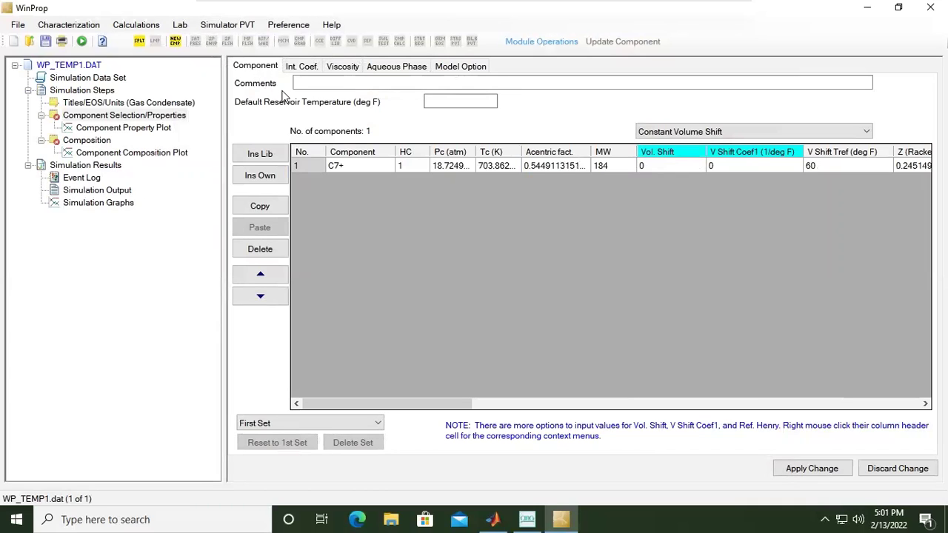
pyautogui.click(303, 69)
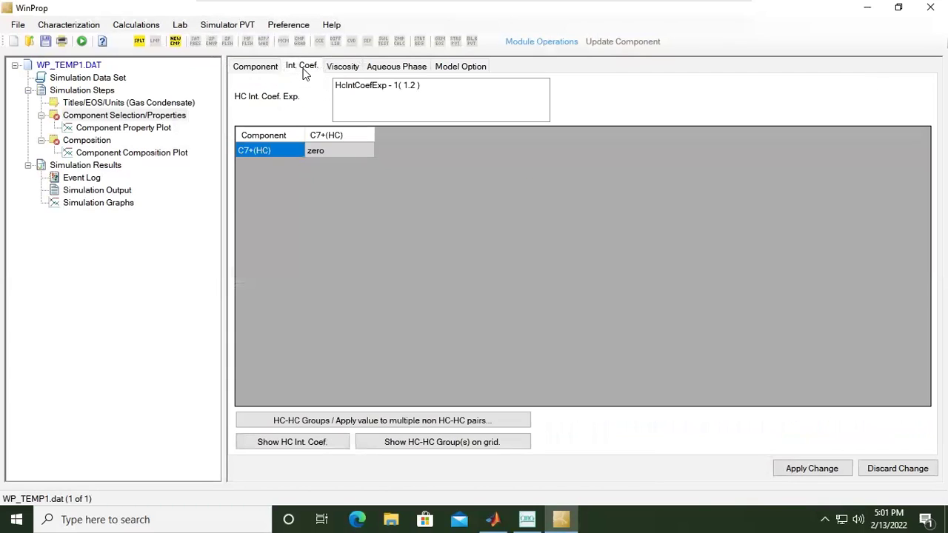
pyautogui.click(337, 72)
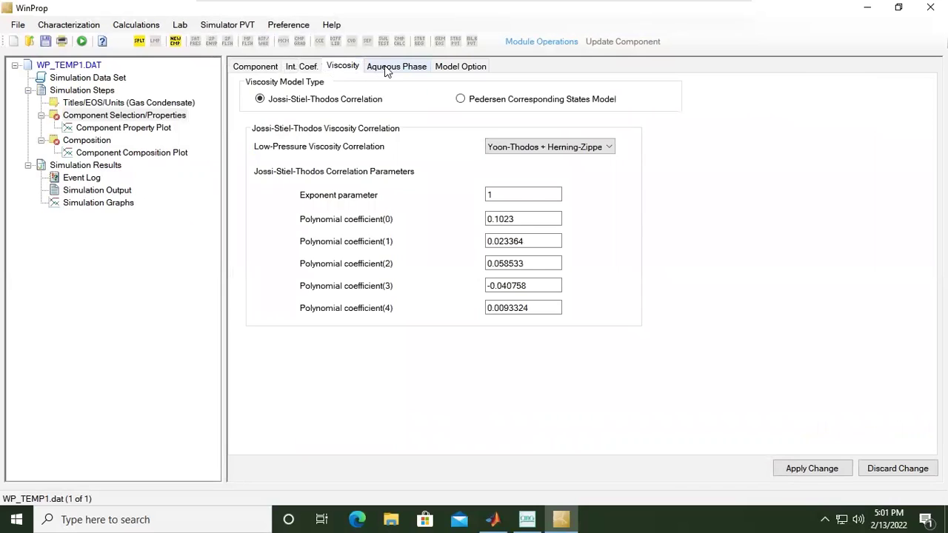
pyautogui.click(386, 67)
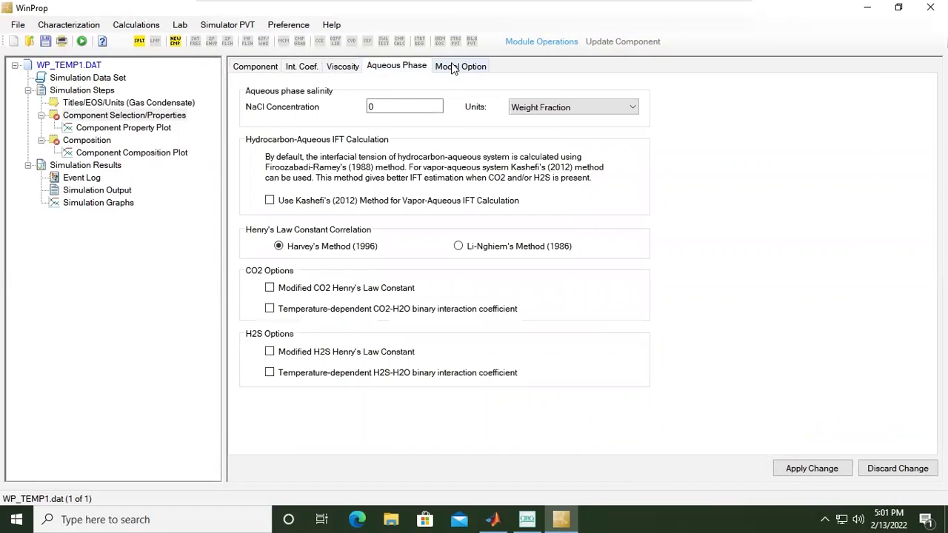
pyautogui.click(455, 67)
pyautogui.click(353, 74)
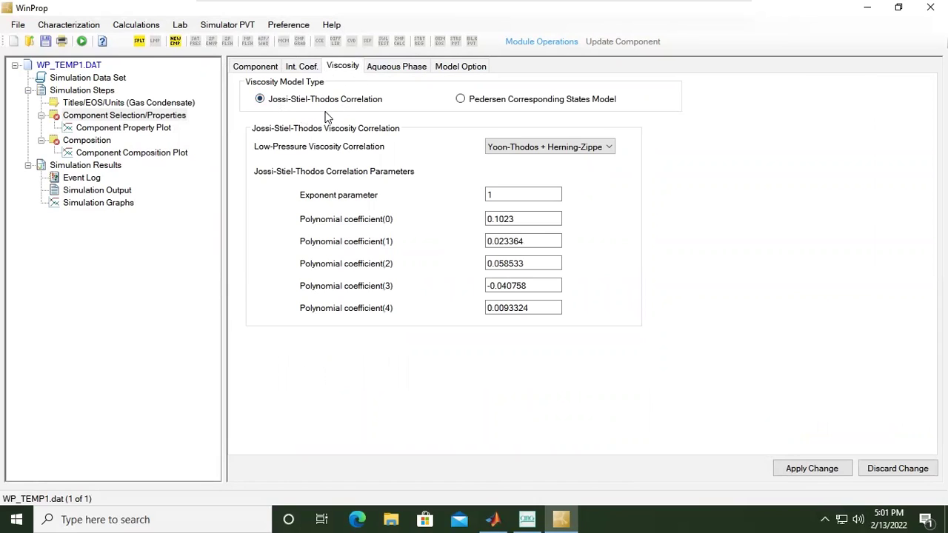
pyautogui.click(526, 217)
pyautogui.click(255, 68)
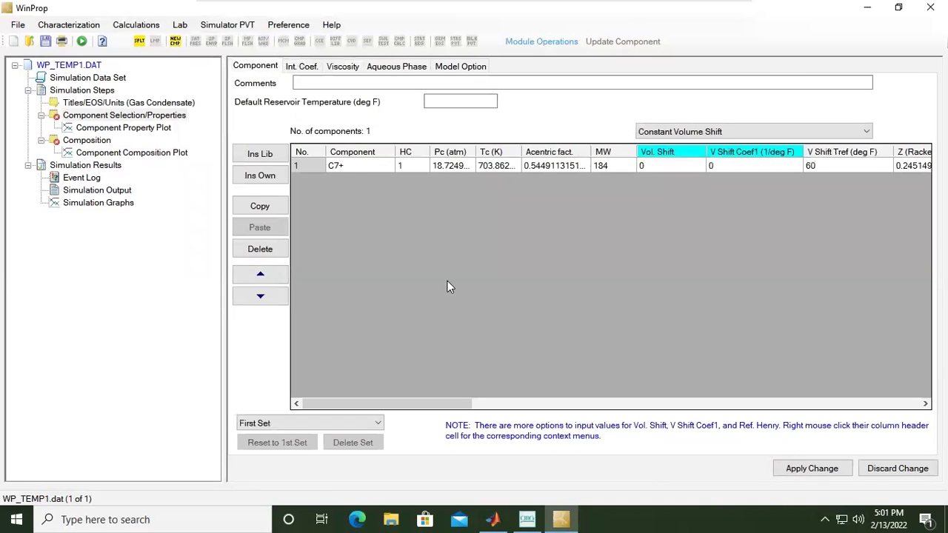
# Apply the modified C7+ user component, confirm the changed-components notice, and return to the component table.
pyautogui.click(265, 179)
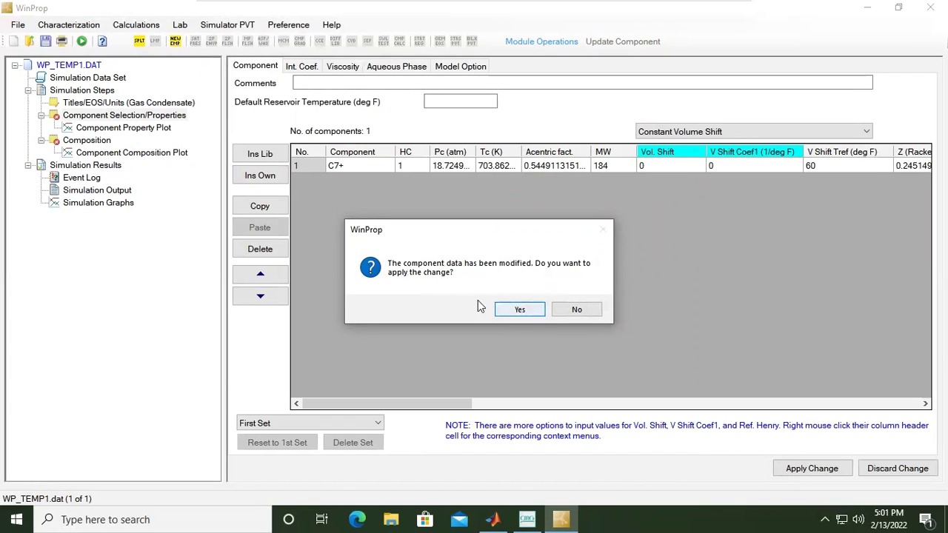
pyautogui.click(529, 310)
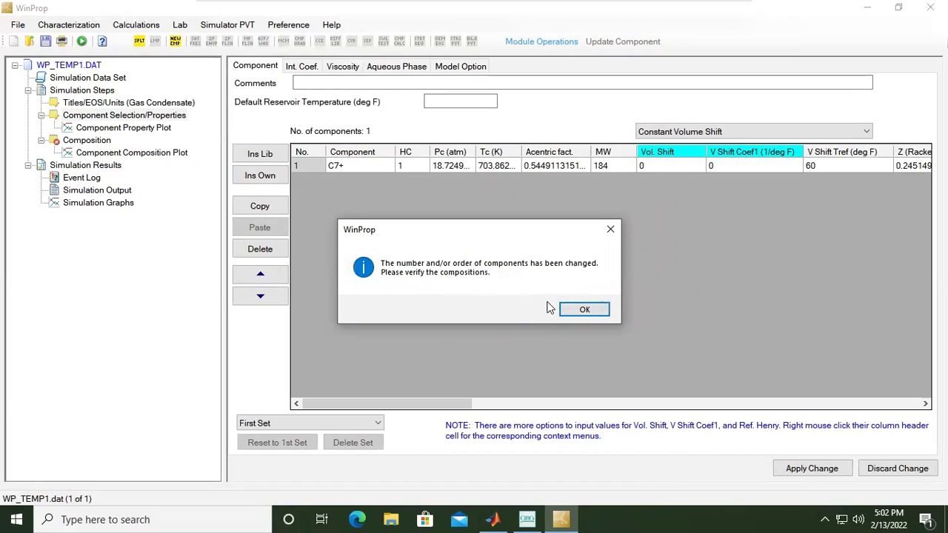
pyautogui.click(584, 310)
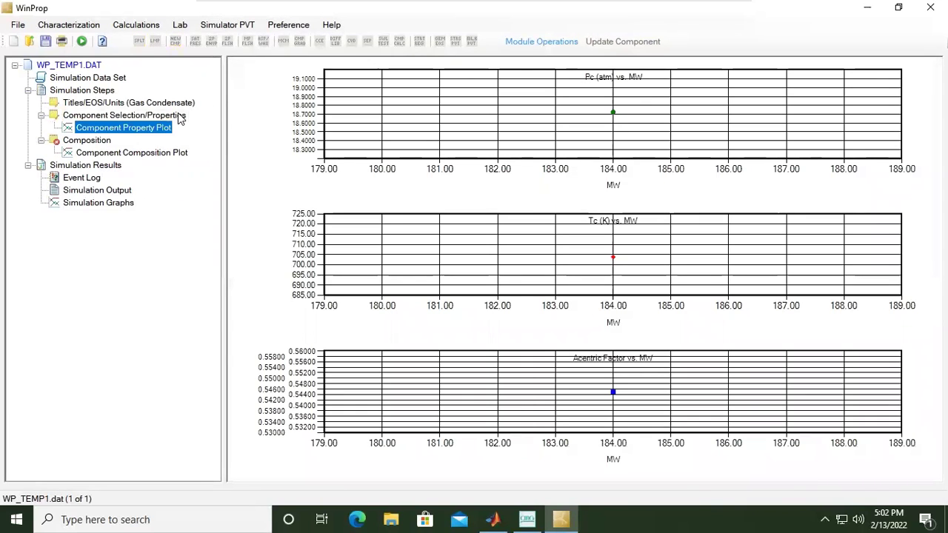
pyautogui.click(178, 115)
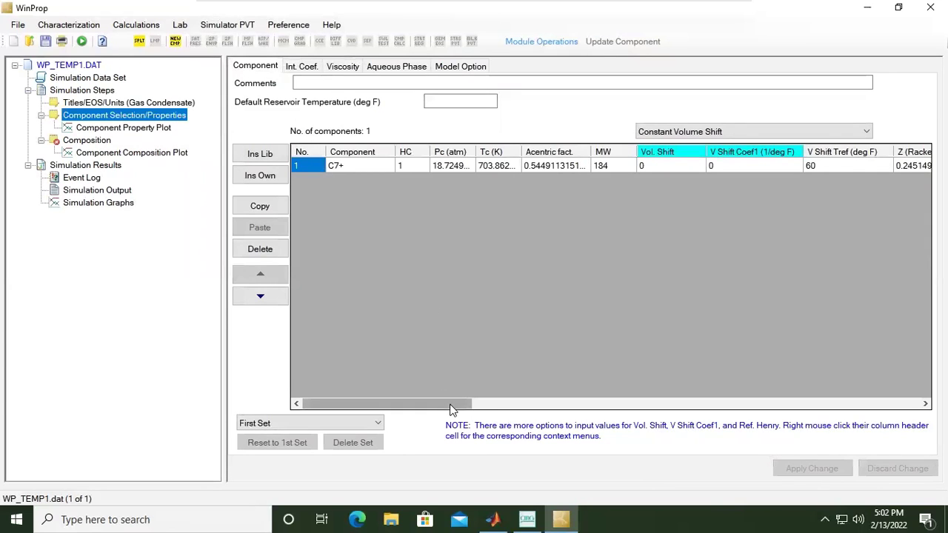
# Open the component library and select CO2 through FC6 in Library Components.
pyautogui.moveTo(452, 409); pyautogui.dragTo(363, 383)
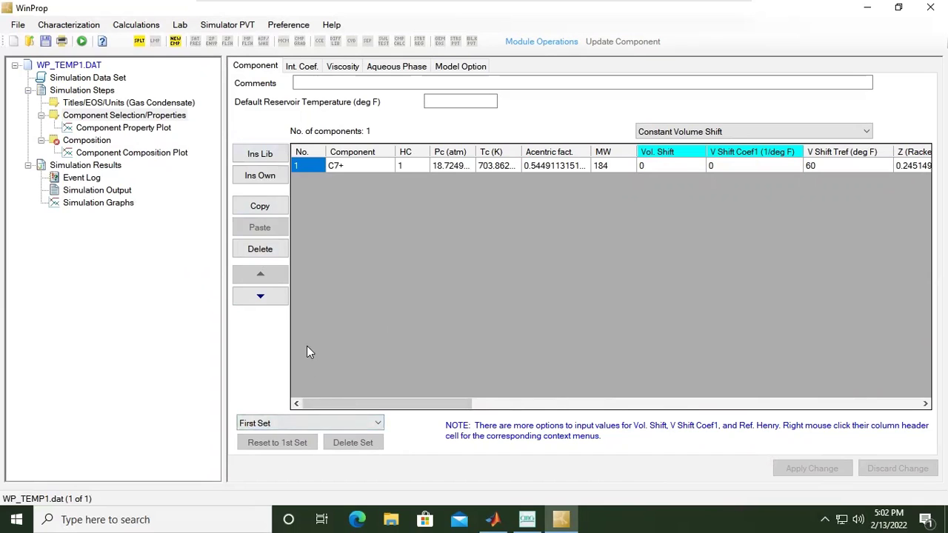
pyautogui.click(341, 423)
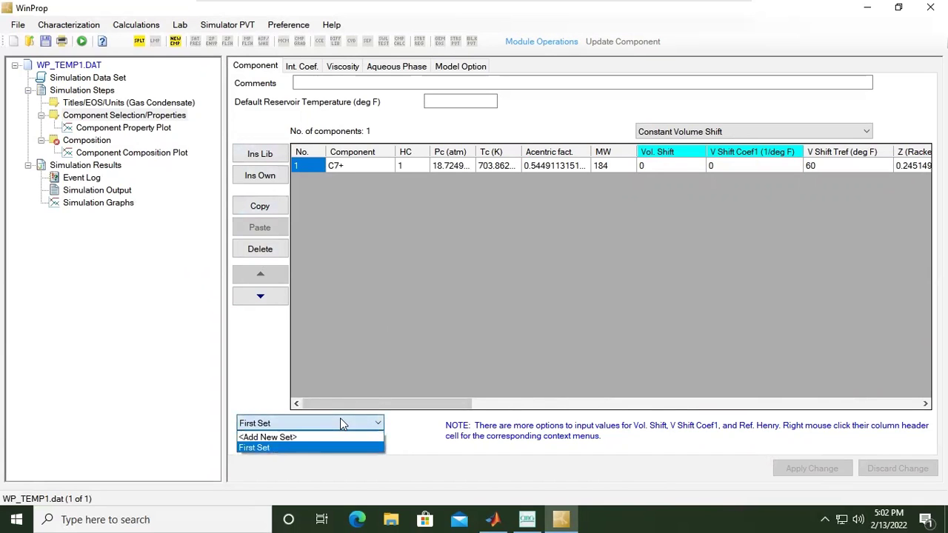
pyautogui.click(342, 423)
pyautogui.click(261, 154)
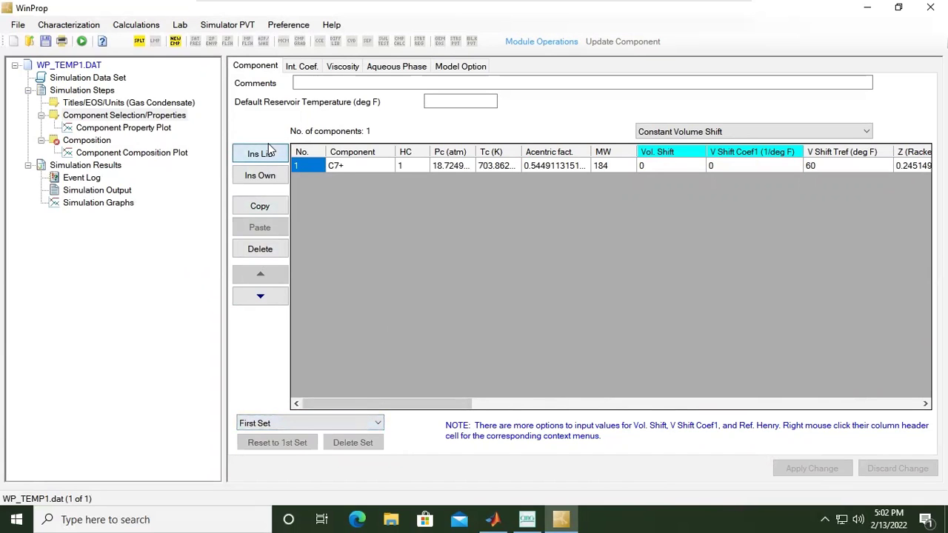
pyautogui.moveTo(126, 141); pyautogui.dragTo(137, 238)
# Move CO2 through FC6 into Selected Components and insert them into the table.
pyautogui.click(301, 183)
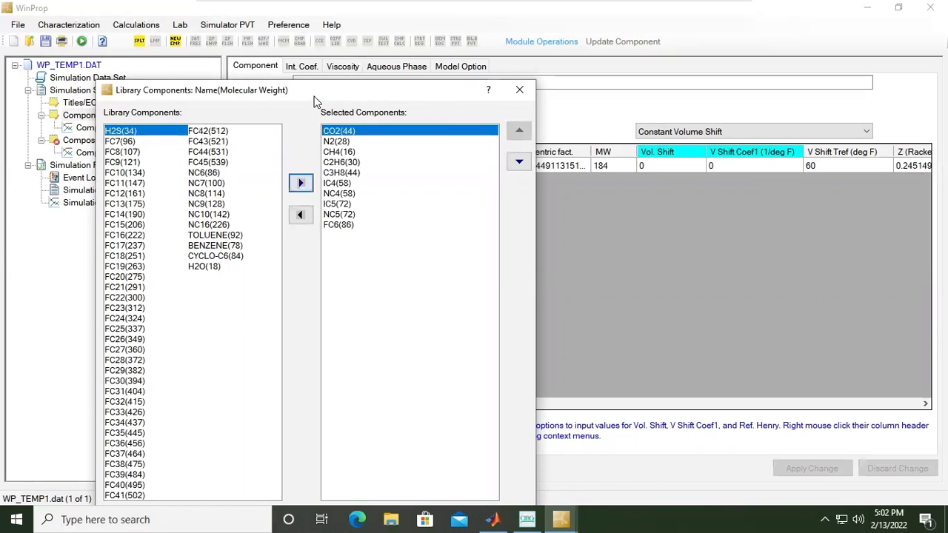
pyautogui.moveTo(314, 90); pyautogui.dragTo(307, 46)
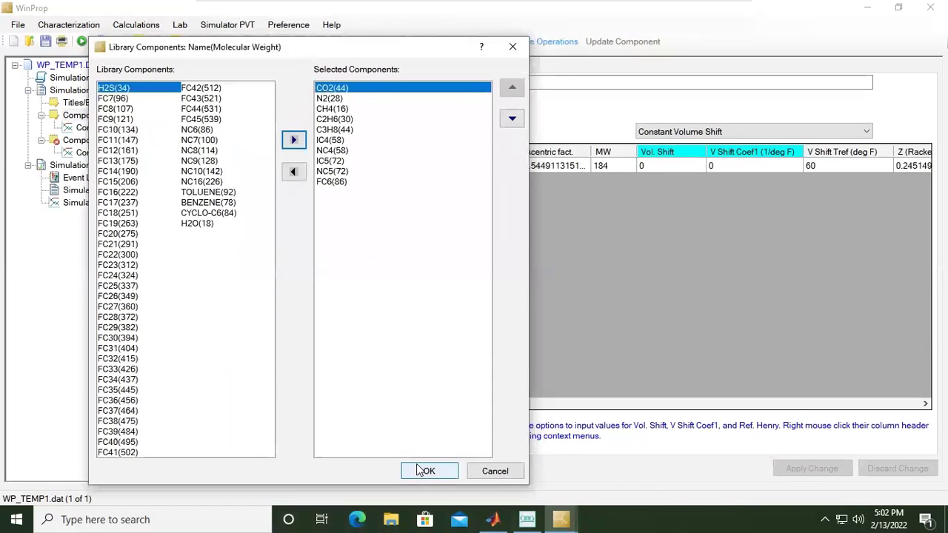
pyautogui.click(425, 473)
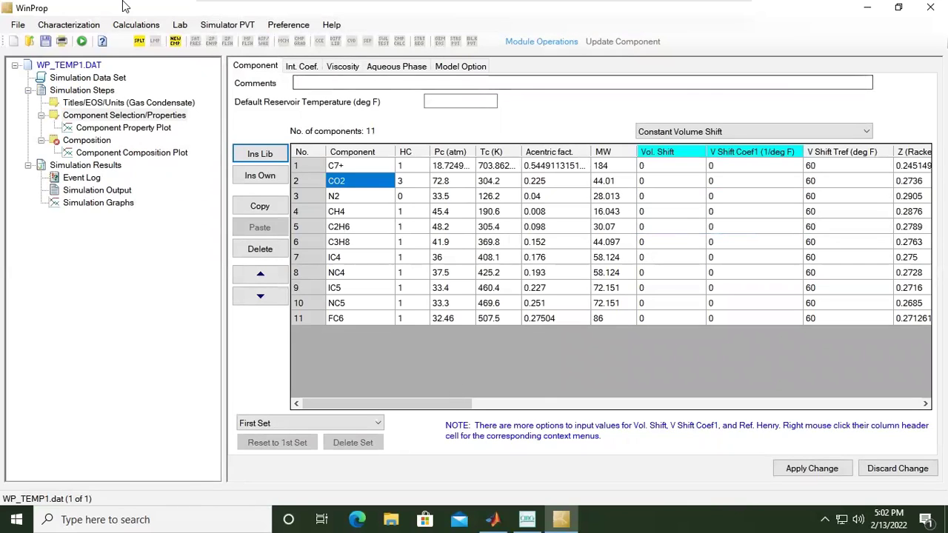
# Select the C7+ row and scroll the component grid right and back.
pyautogui.click(353, 197)
pyautogui.click(357, 226)
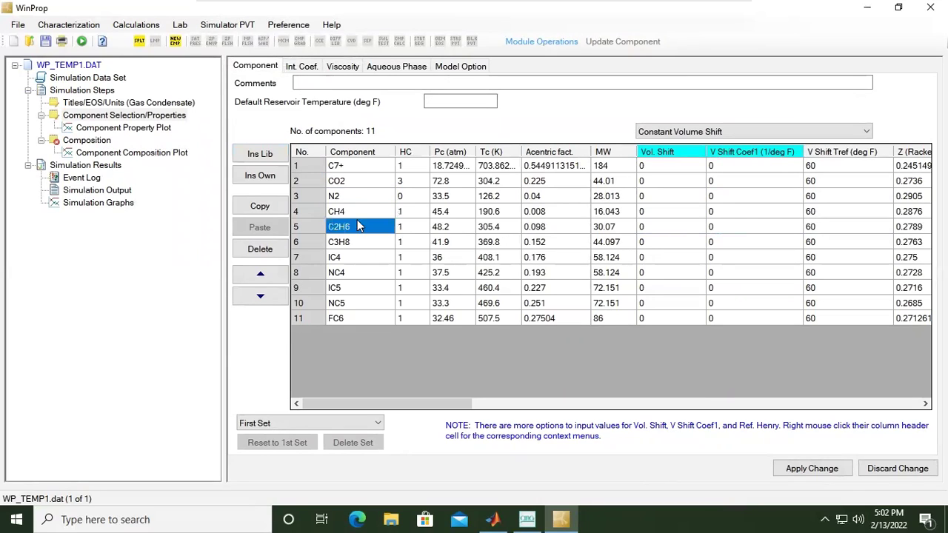
pyautogui.click(338, 167)
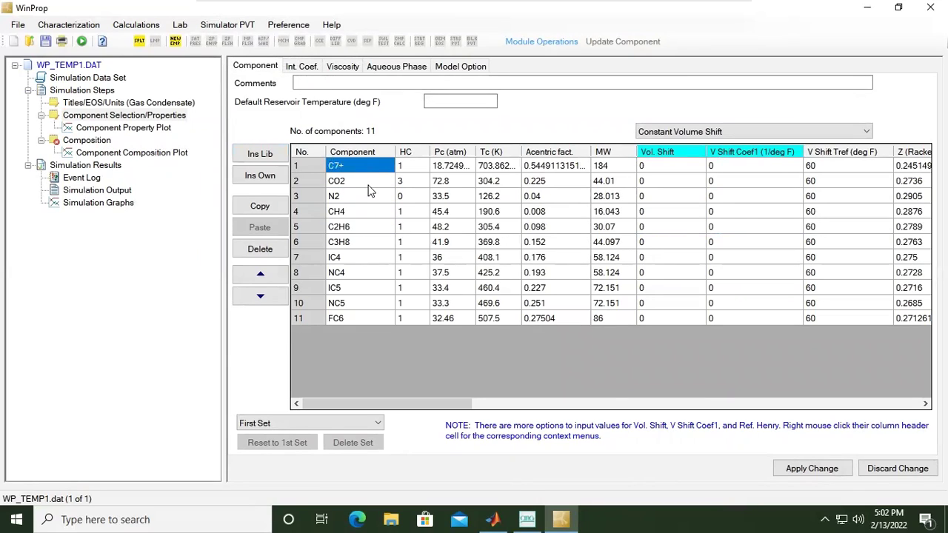
pyautogui.moveTo(496, 401); pyautogui.dragTo(568, 402)
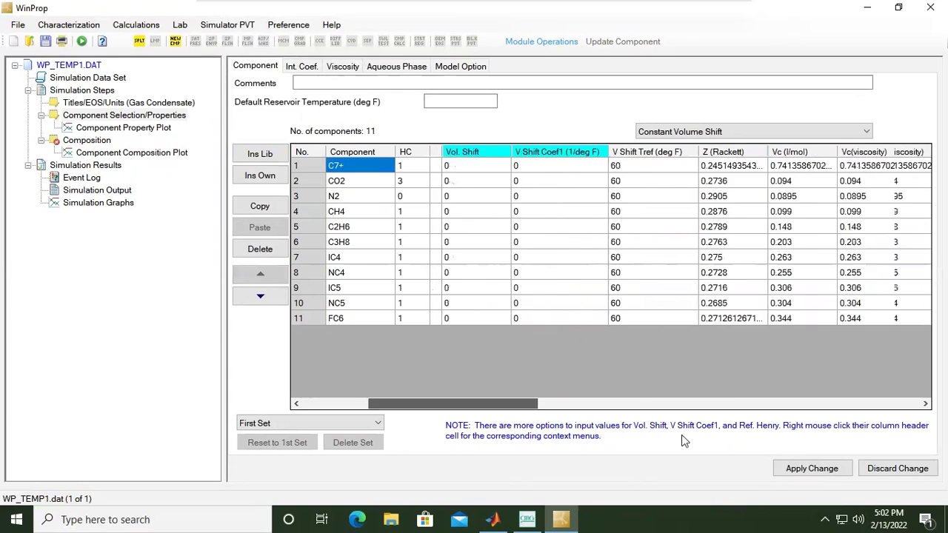
pyautogui.moveTo(489, 401); pyautogui.dragTo(422, 398)
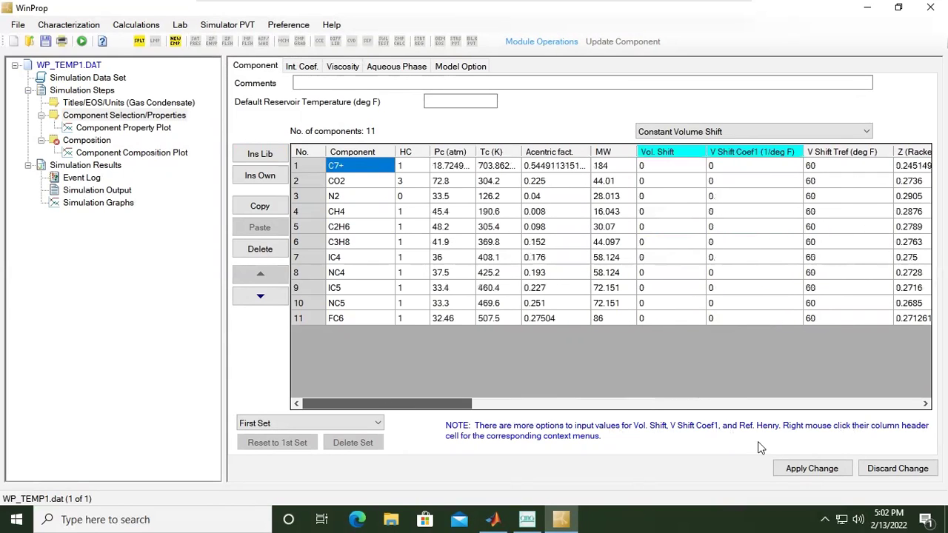
# Apply the 11-component list, confirm the notice, and place the cursor in Comments.
pyautogui.click(812, 468)
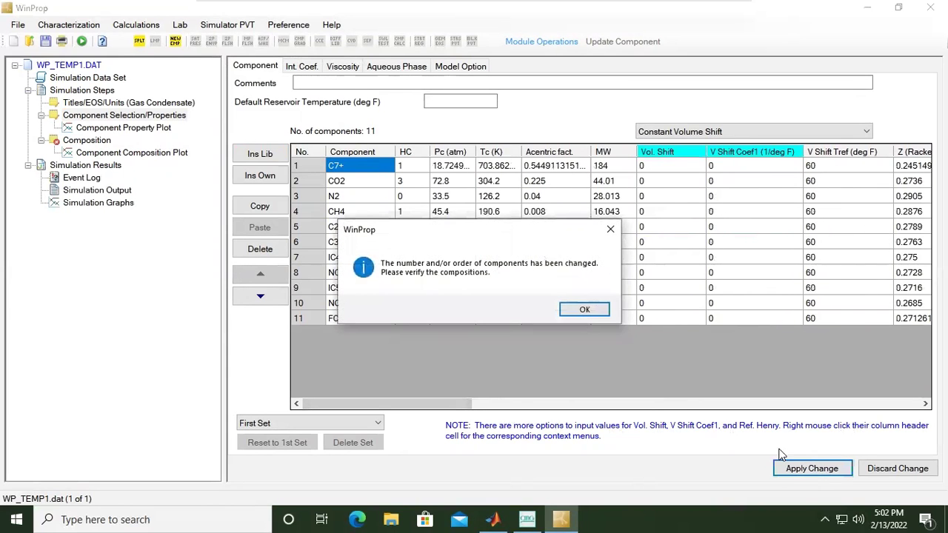
pyautogui.click(582, 310)
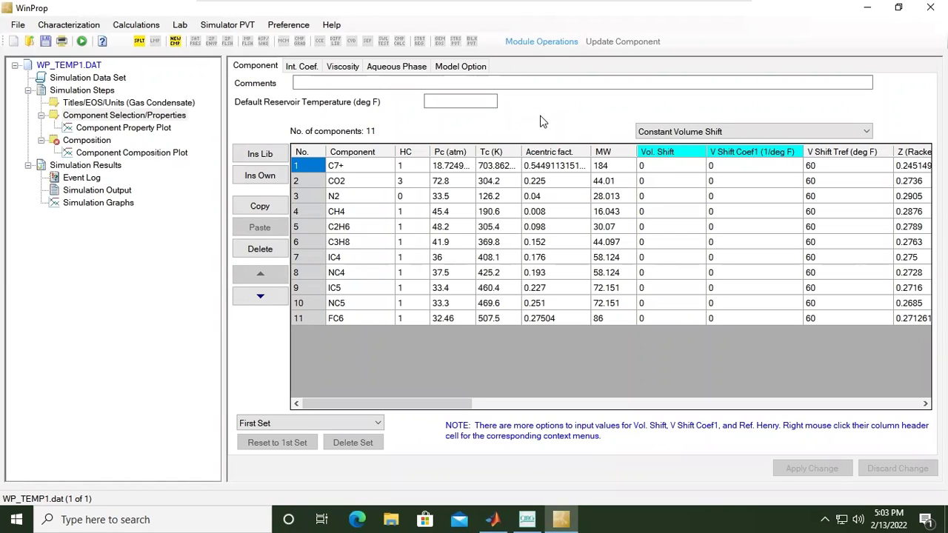
pyautogui.click(302, 82)
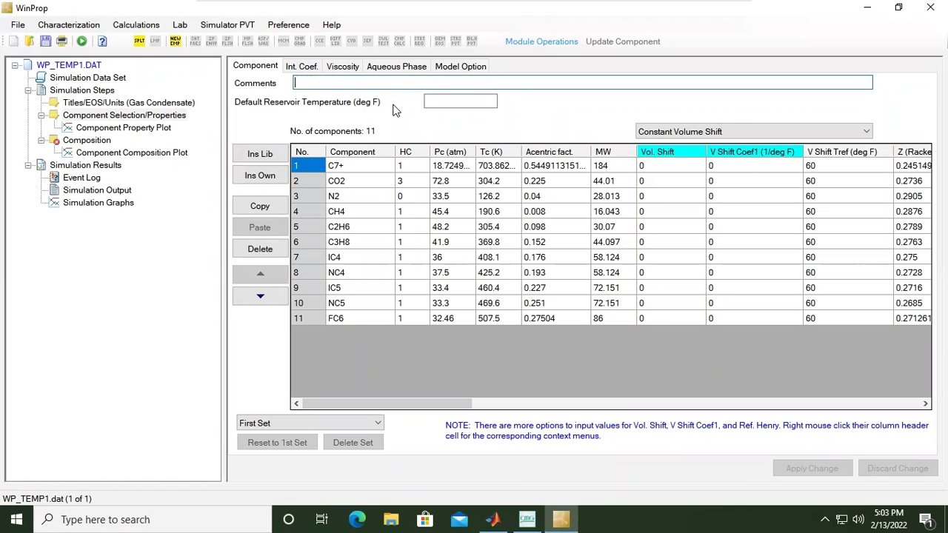
# Enter 285 deg F as the default reservoir temperature with the comment 'Gas Condensate'.
pyautogui.click(447, 103)
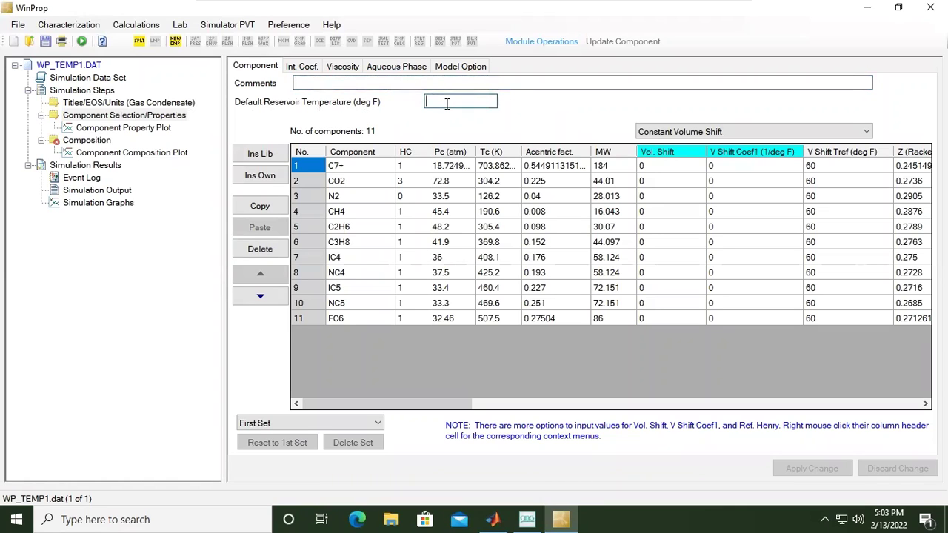
pyautogui.write('285')
pyautogui.click(449, 80)
pyautogui.click(435, 97)
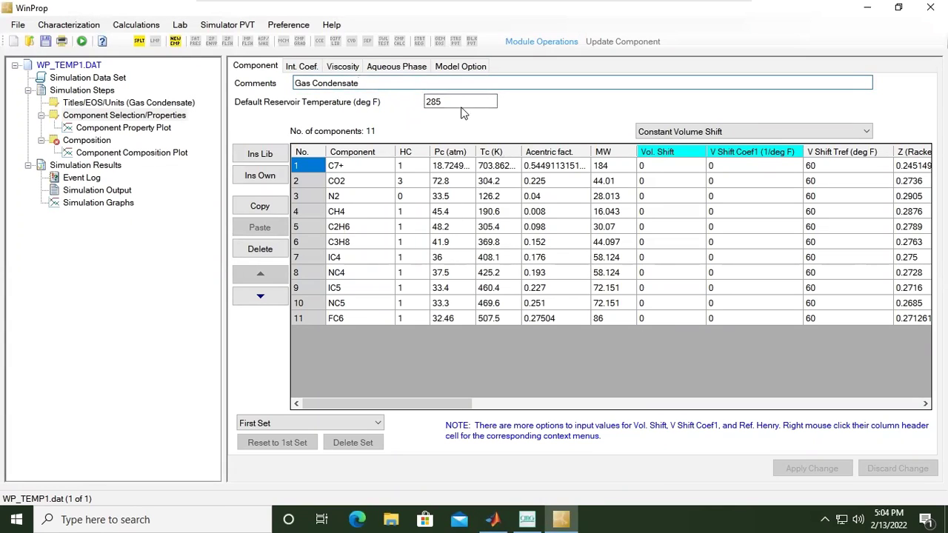
# Click through the CO2, CH4, C3H8, IC4 and IC5 rows of the component table.
pyautogui.click(374, 182)
pyautogui.click(383, 217)
pyautogui.click(383, 243)
pyautogui.click(383, 259)
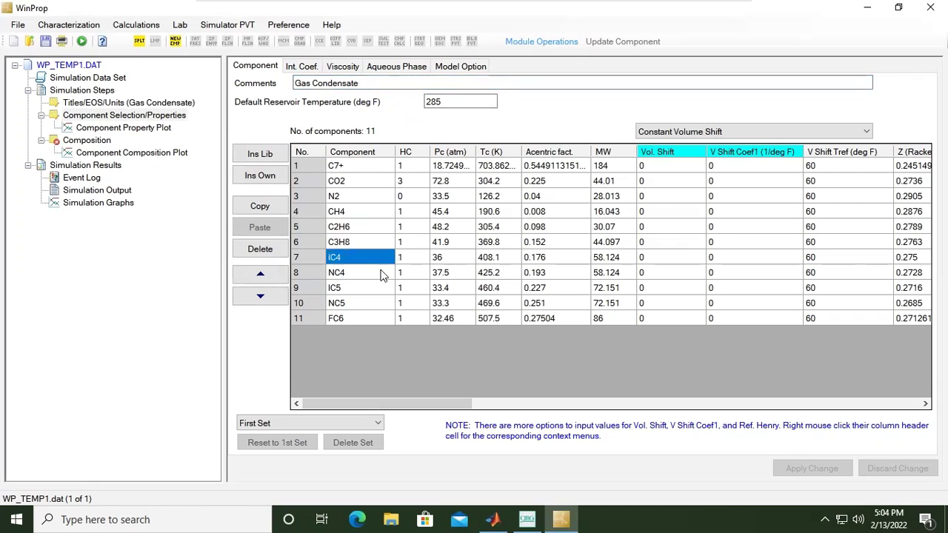
pyautogui.click(384, 289)
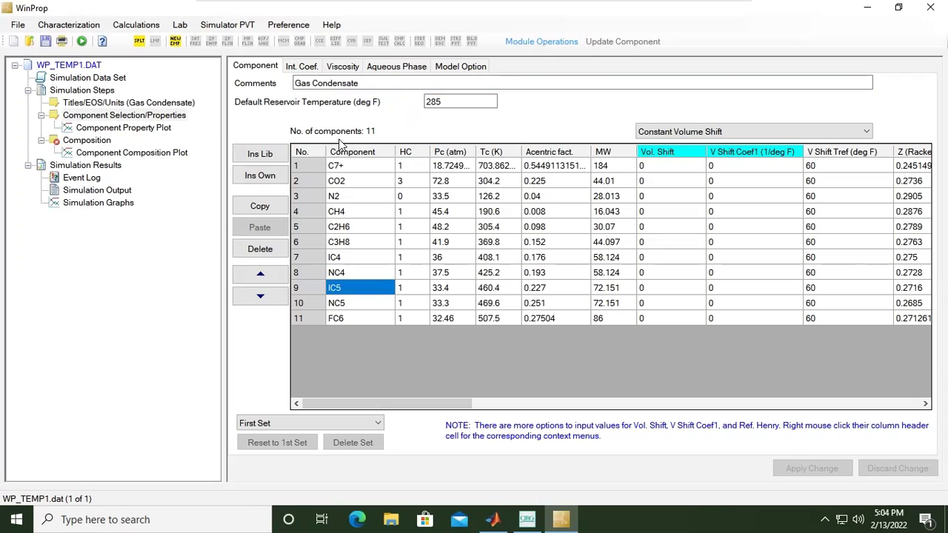
# Move C7+ down to row 11, below FC6, and apply the new component order.
pyautogui.click(346, 166)
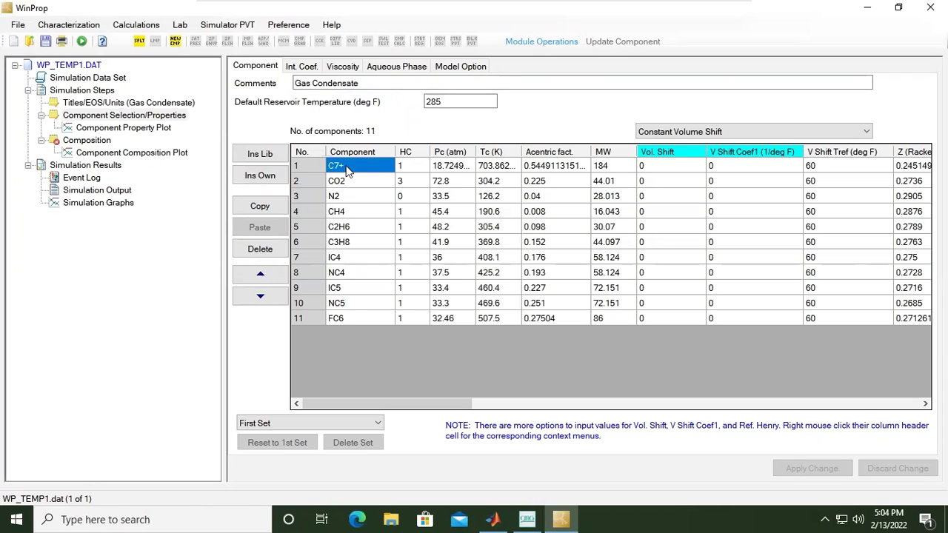
pyautogui.click(277, 297)
pyautogui.click(278, 297)
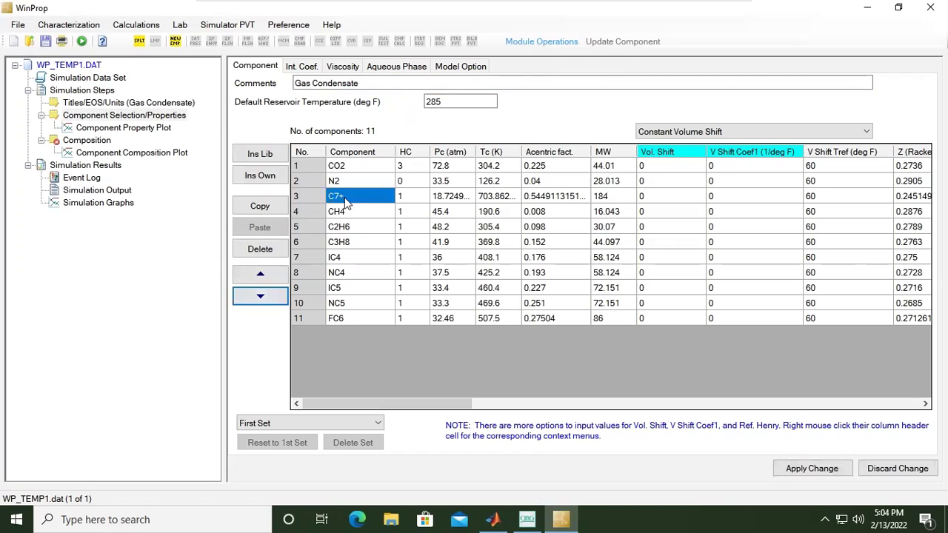
pyautogui.click(270, 300)
pyautogui.click(270, 299)
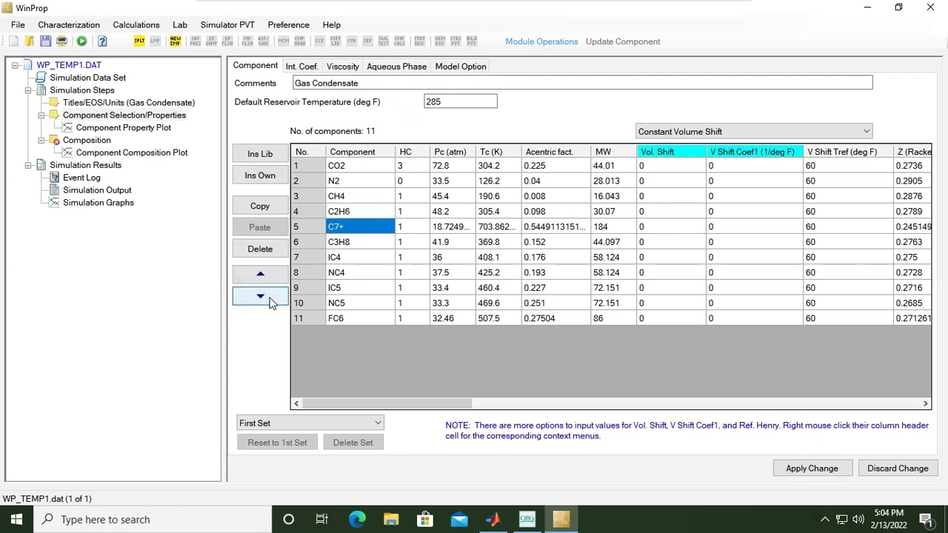
pyautogui.click(270, 299)
pyautogui.click(269, 299)
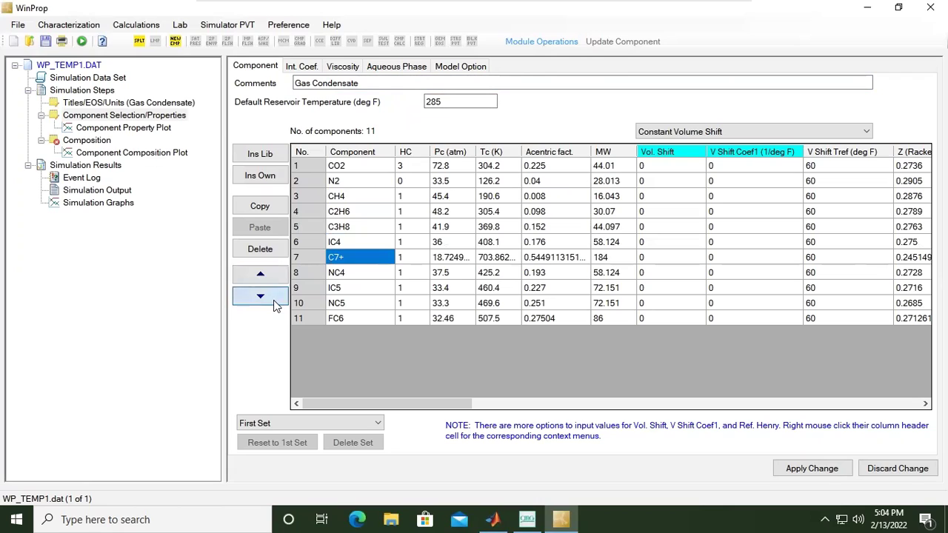
pyautogui.click(273, 303)
pyautogui.click(273, 303)
pyautogui.click(273, 303)
pyautogui.click(273, 303)
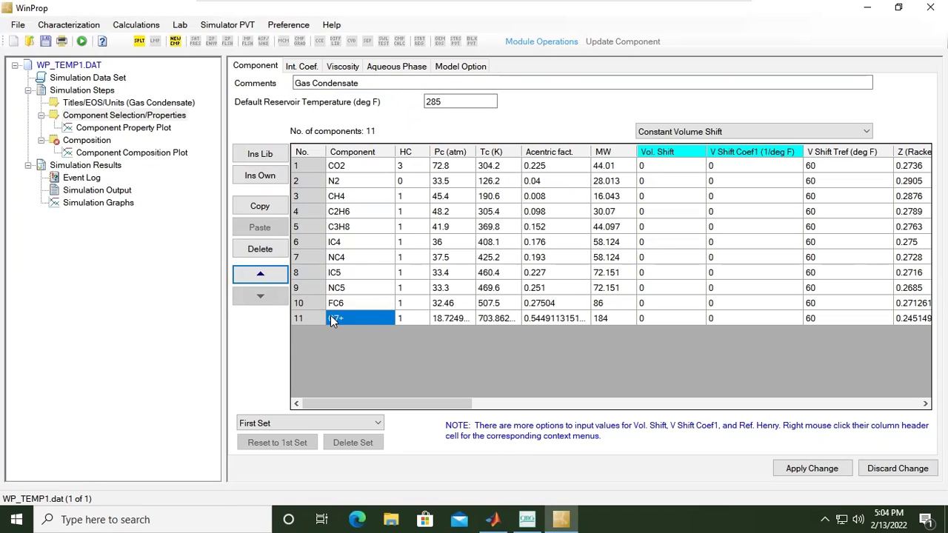
pyautogui.click(813, 471)
pyautogui.click(585, 310)
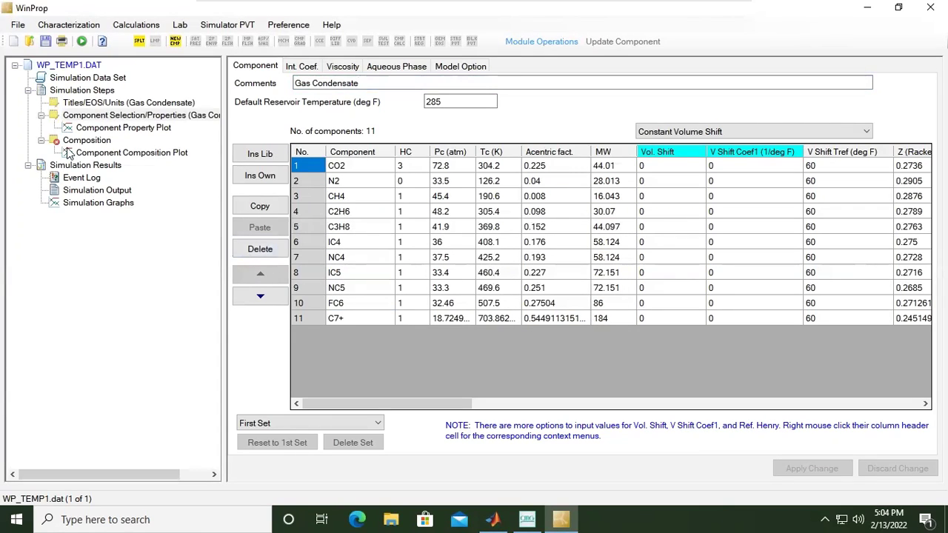
# Inspect the Pc, Tc and acentric factor vs MW plots, then open the Composition table.
pyautogui.click(113, 128)
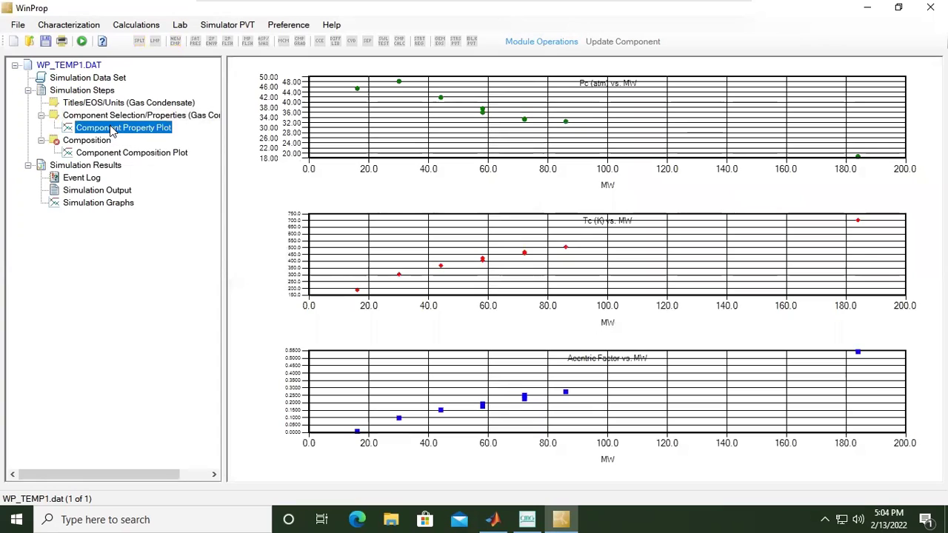
pyautogui.click(613, 78)
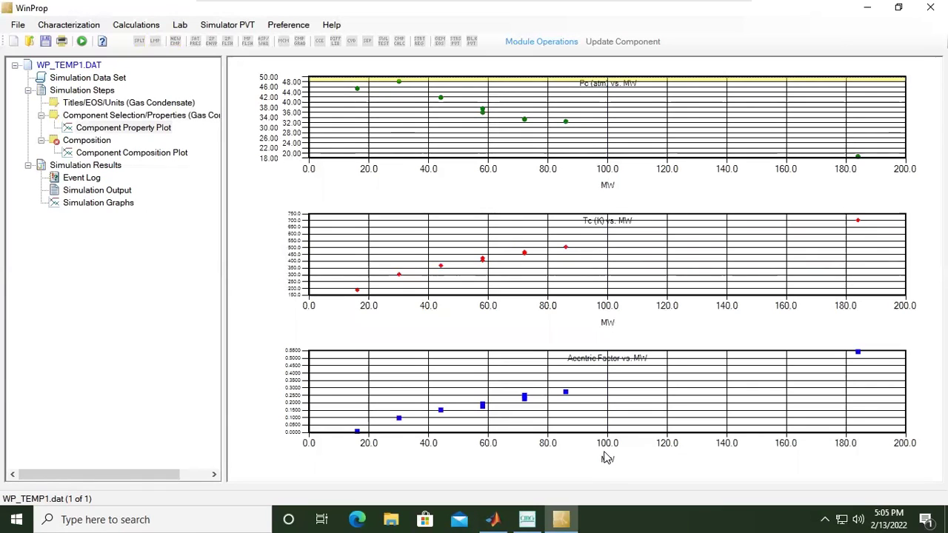
pyautogui.click(96, 143)
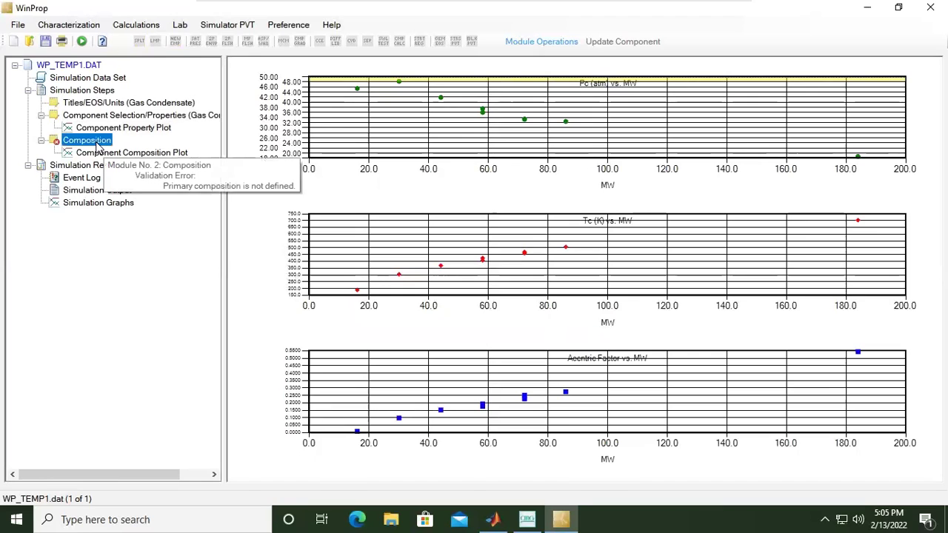